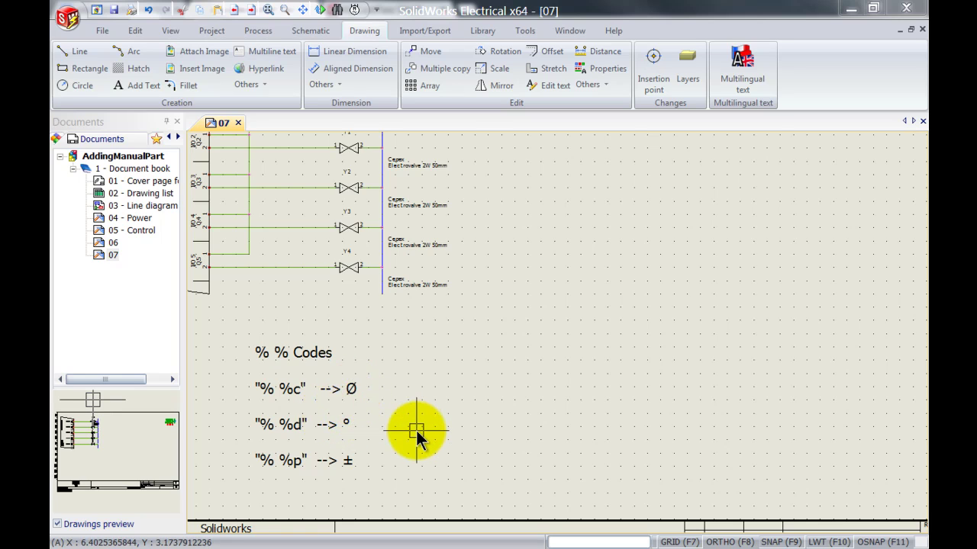
- Open the '% % Codes' text in the multiline editor and highlight its %%c and %%d codes
{"action": "left_click", "coordinate": [293, 431]}
{"action": "double_click", "coordinate": [293, 431]}
{"action": "left_click", "coordinate": [251, 264]}
{"action": "left_click_drag", "start_coordinate": [283, 231], "coordinate": [305, 144]}
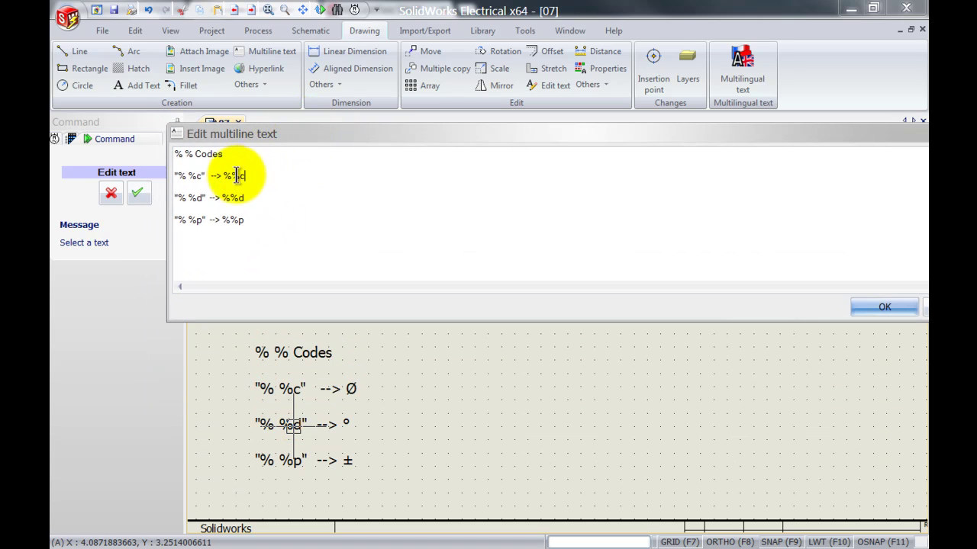
{"action": "left_click_drag", "start_coordinate": [223, 176], "coordinate": [221, 198]}
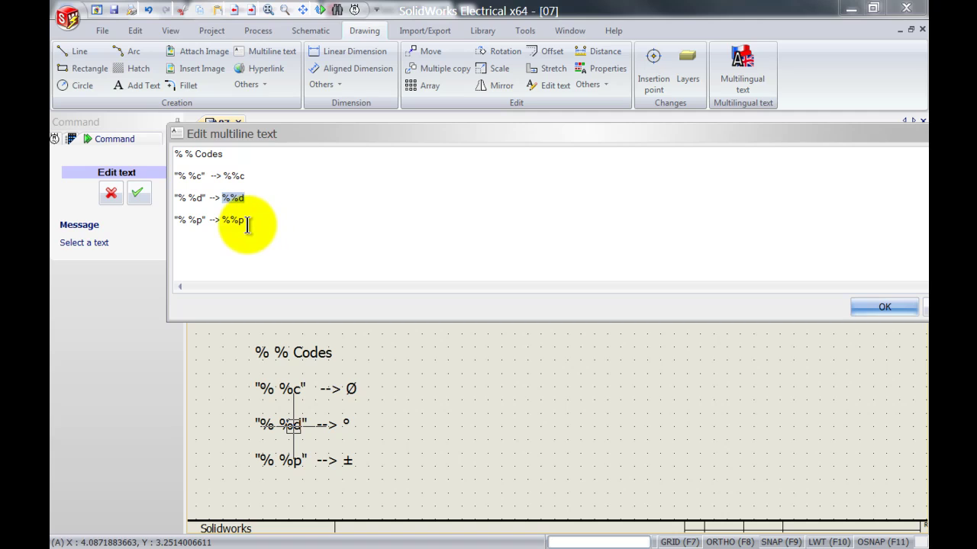
{"action": "left_click", "coordinate": [244, 223]}
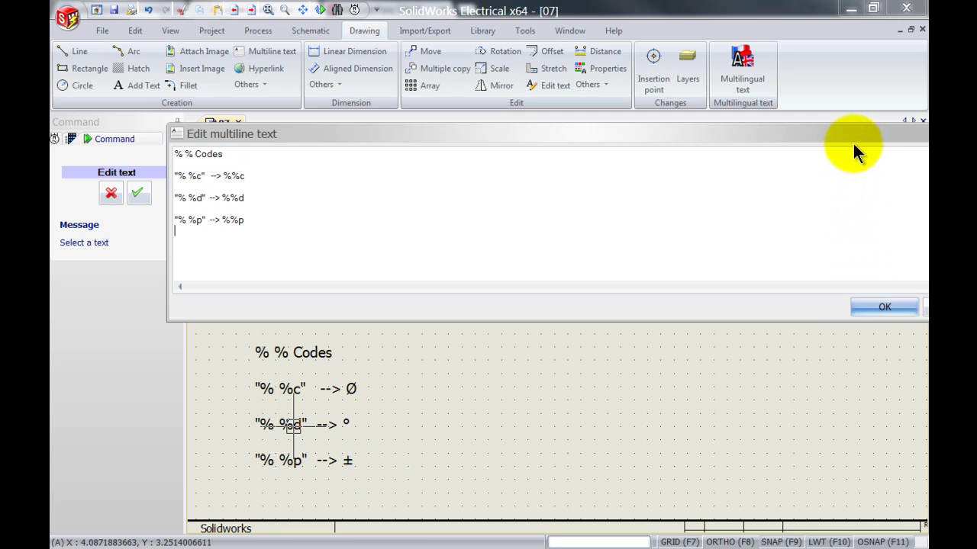
{"action": "left_click_drag", "start_coordinate": [854, 145], "coordinate": [768, 170]}
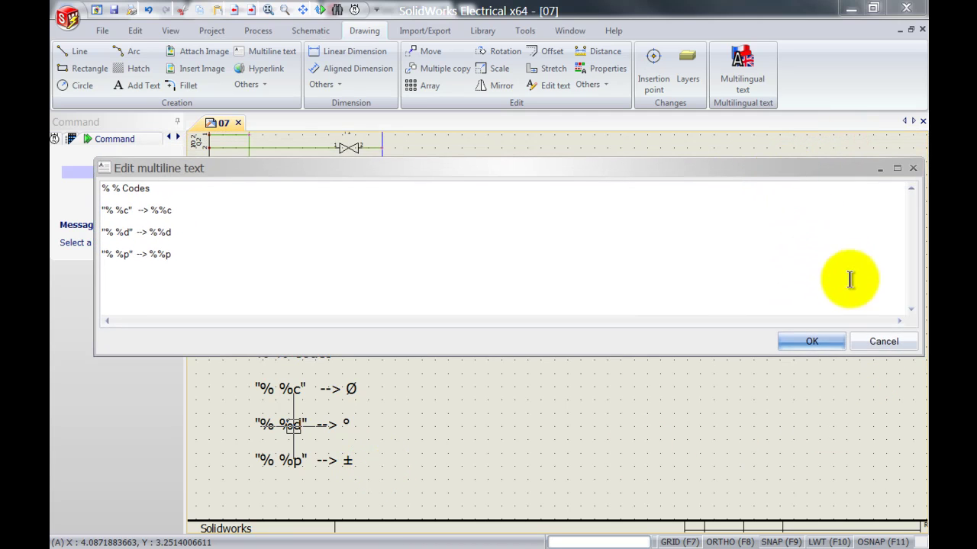
- Cancel the multiline text edit without changes and end the text editing command
{"action": "left_click", "coordinate": [874, 341]}
{"action": "left_click", "coordinate": [471, 429]}
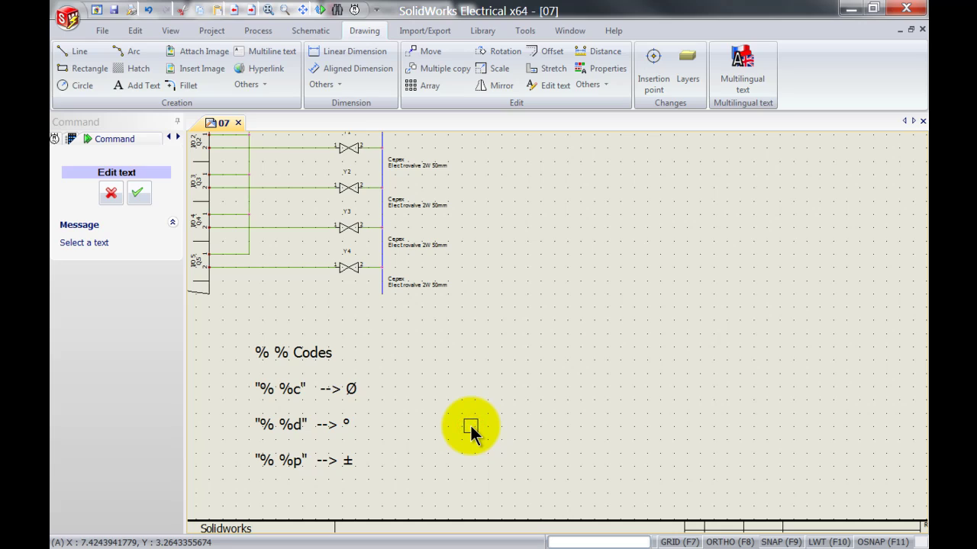
{"action": "key", "text": "Escape"}
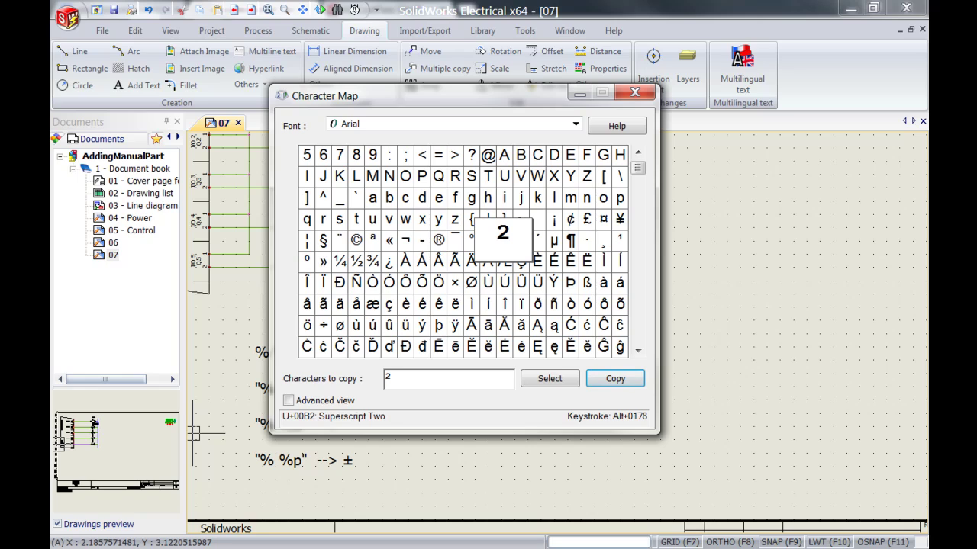
- Copy the superscript two character ² from Character Map, then return to page 07
{"action": "key", "text": "alt+Tab"}
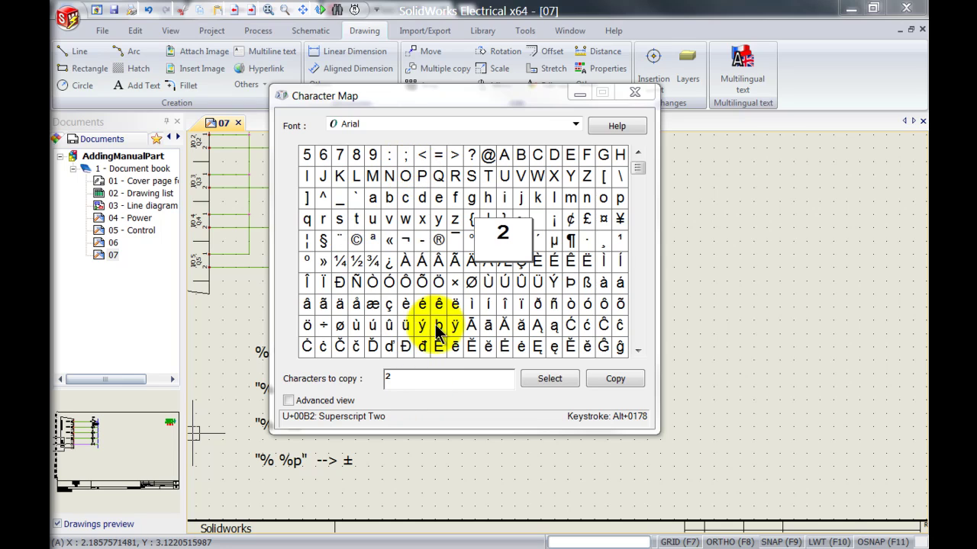
{"action": "left_click", "coordinate": [519, 280]}
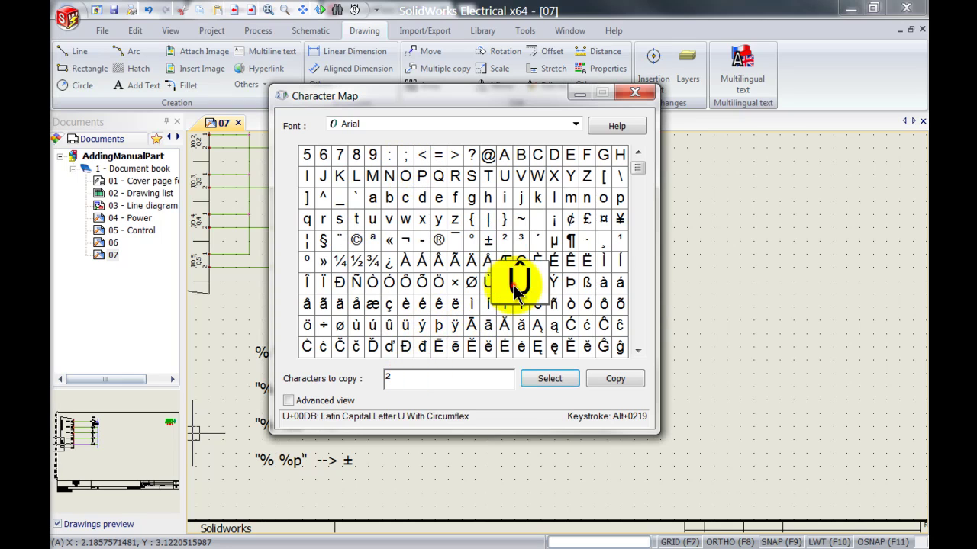
{"action": "left_click", "coordinate": [502, 243]}
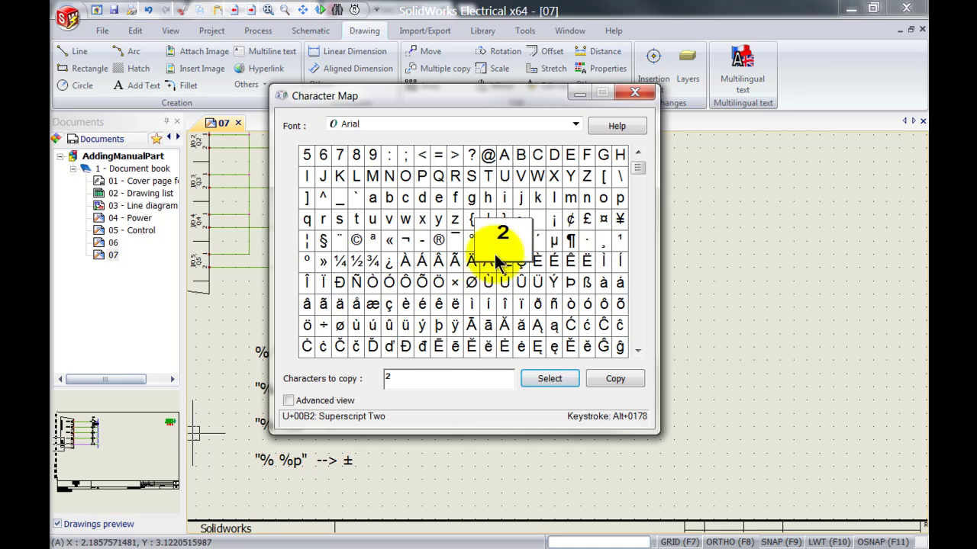
{"action": "left_click", "coordinate": [598, 385]}
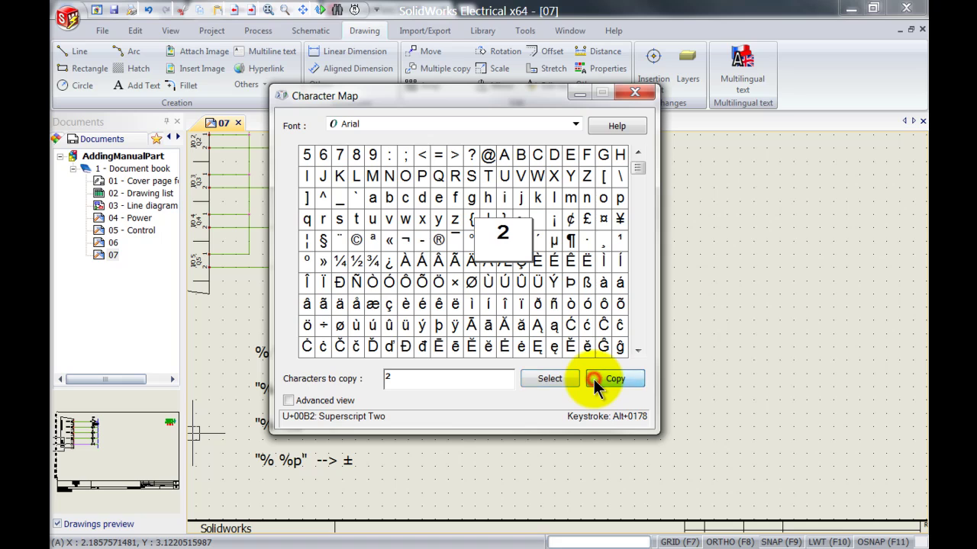
{"action": "left_click", "coordinate": [551, 461]}
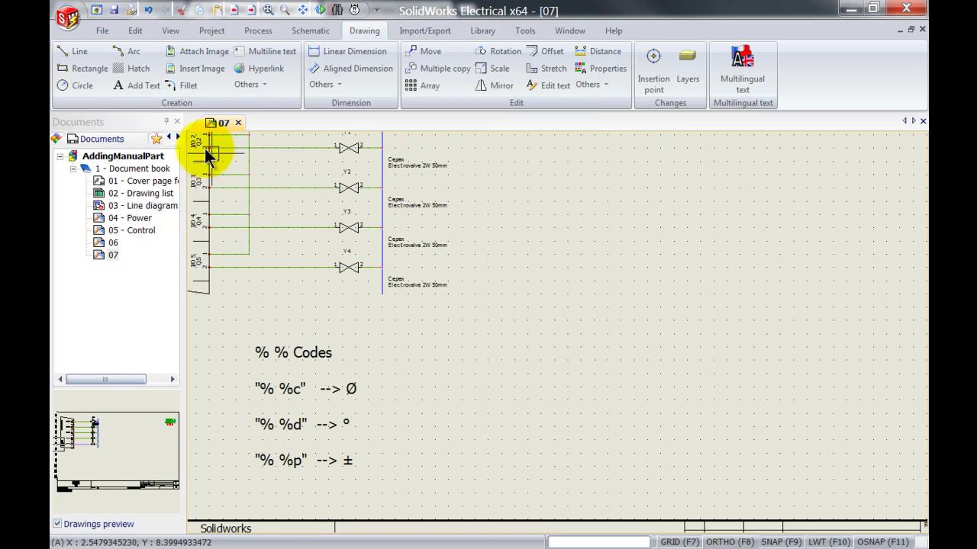
- Add the text '100' plus the pasted ² and place 100² right of the code examples
{"action": "left_click", "coordinate": [140, 85]}
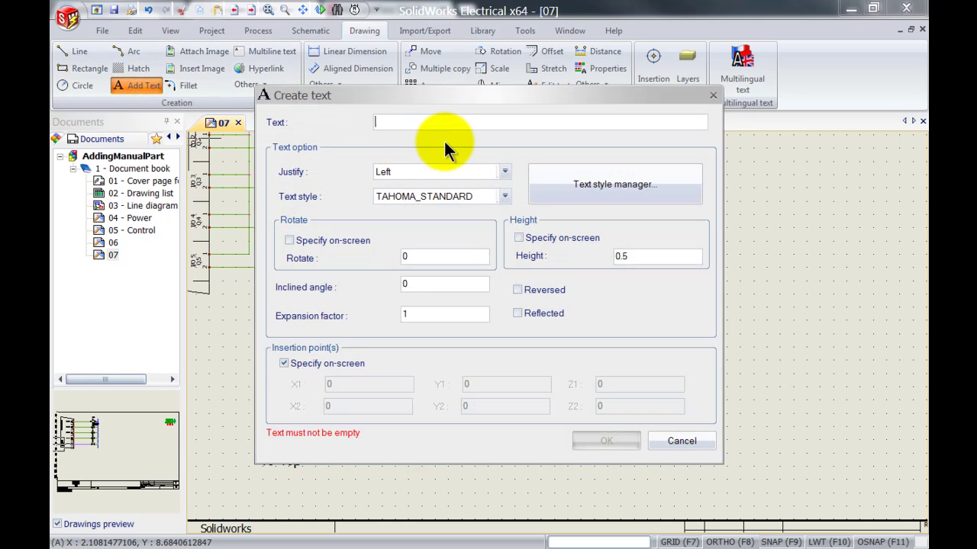
{"action": "type", "text": "100"}
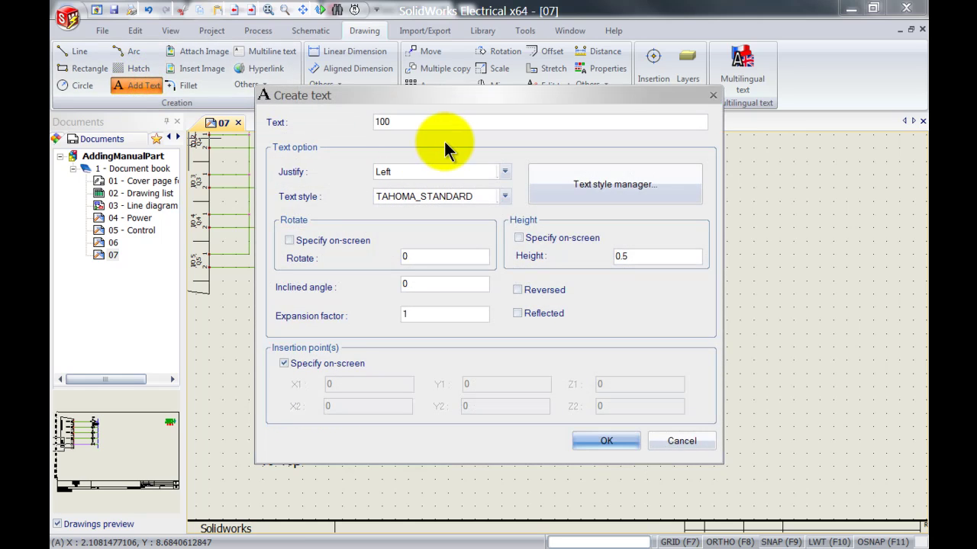
{"action": "key", "text": "ctrl+v"}
{"action": "left_click", "coordinate": [605, 441]}
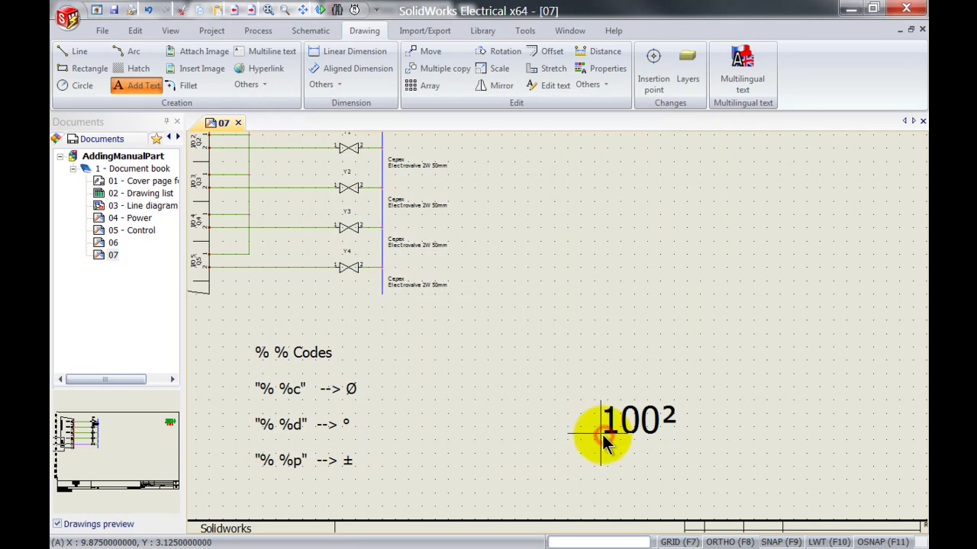
{"action": "left_click", "coordinate": [516, 369]}
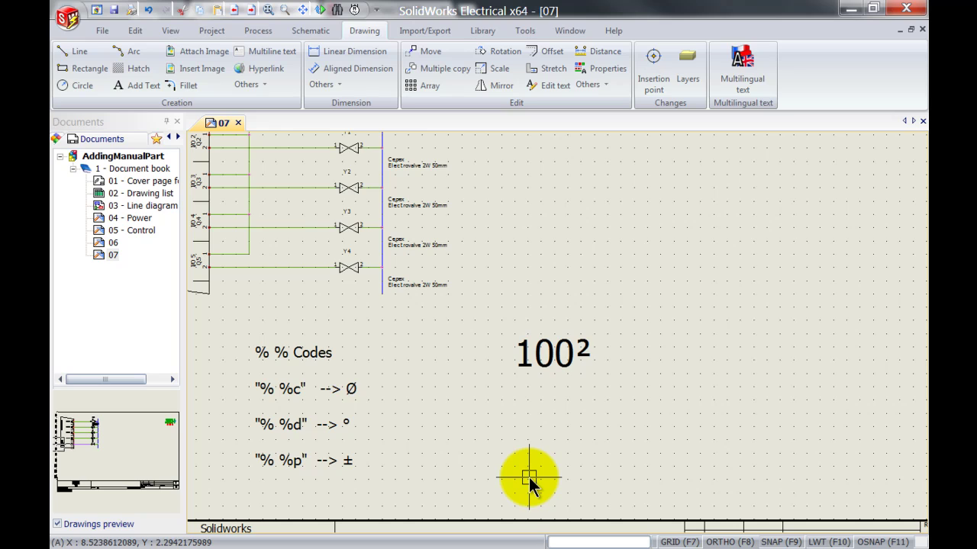
- Change the 100² text source to 100\U+00B2, replacing the pasted ² character
{"action": "double_click", "coordinate": [563, 370]}
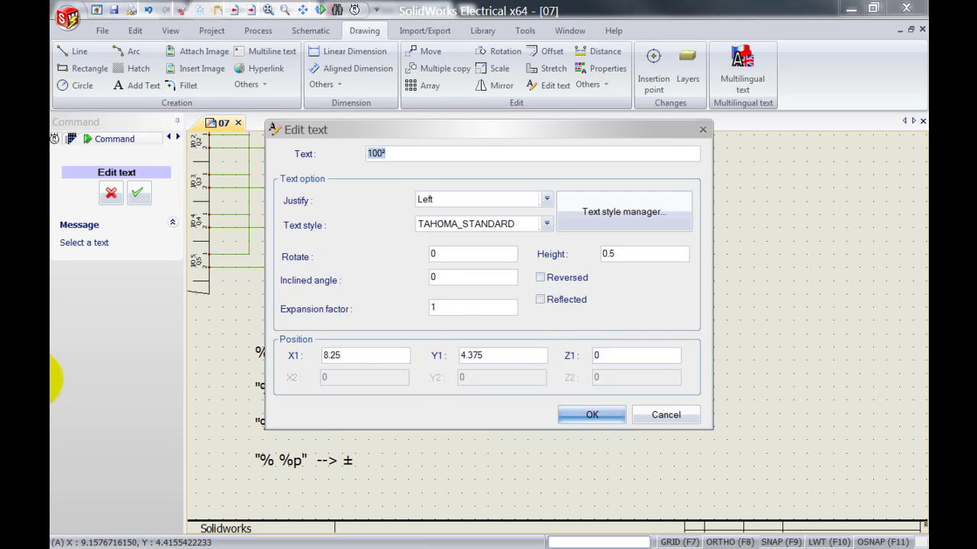
{"action": "left_click", "coordinate": [39, 328]}
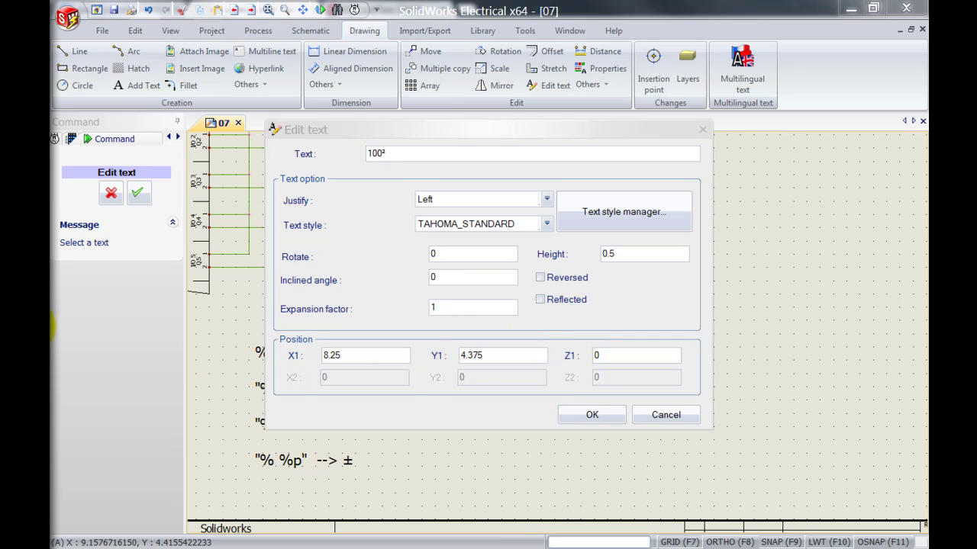
{"action": "left_click", "coordinate": [422, 158]}
{"action": "key", "text": "BackSpace"}
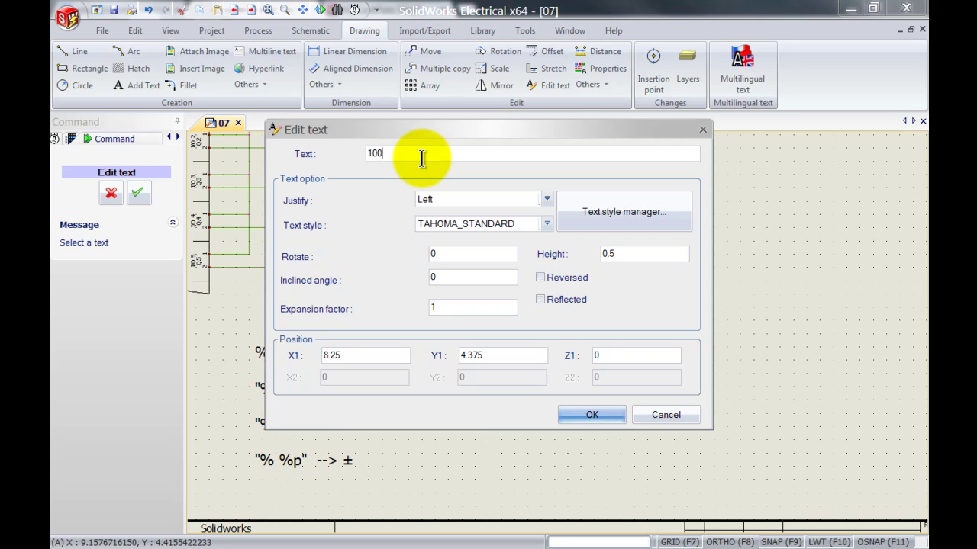
{"action": "type", "text": "\\U+02"}
{"action": "key", "text": "BackSpace"}
{"action": "type", "text": "0B2"}
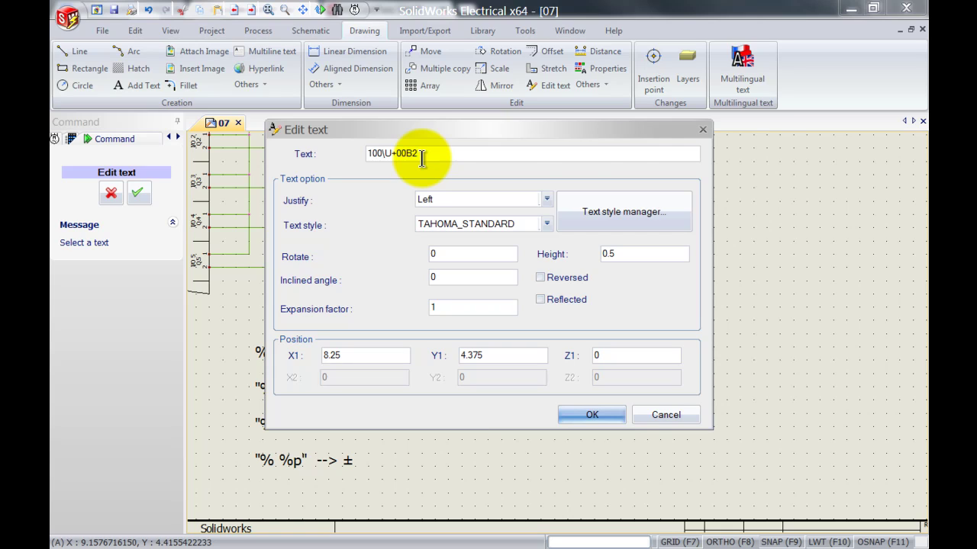
{"action": "left_click", "coordinate": [605, 413]}
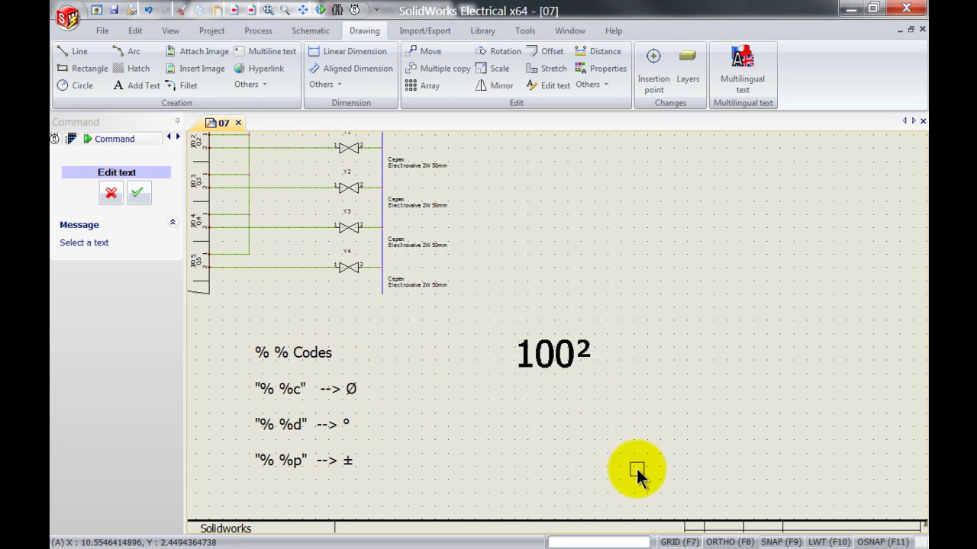
- Select the 100² text on the drawing
{"action": "left_click", "coordinate": [572, 364]}
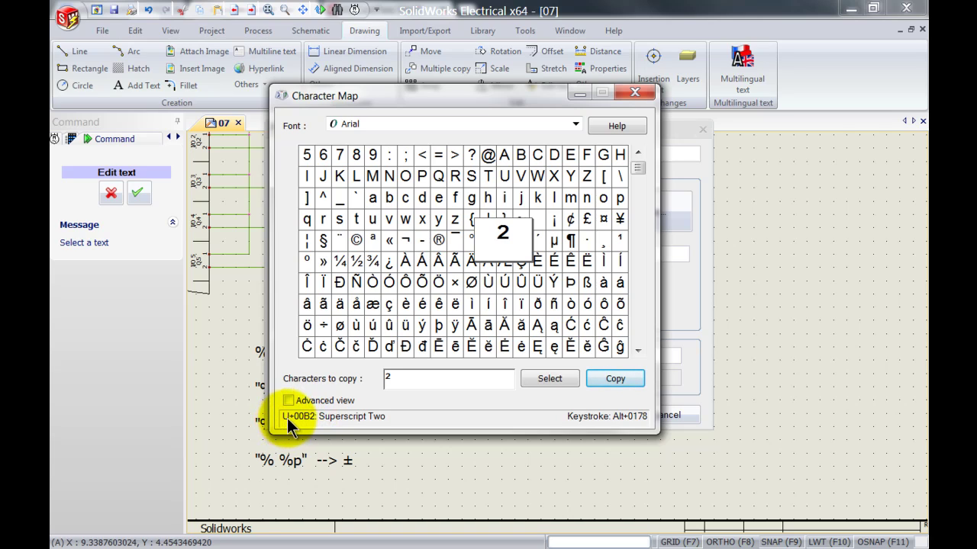
- Return to the 100² Edit text dialog and place the cursor after 100
{"action": "left_click", "coordinate": [695, 311]}
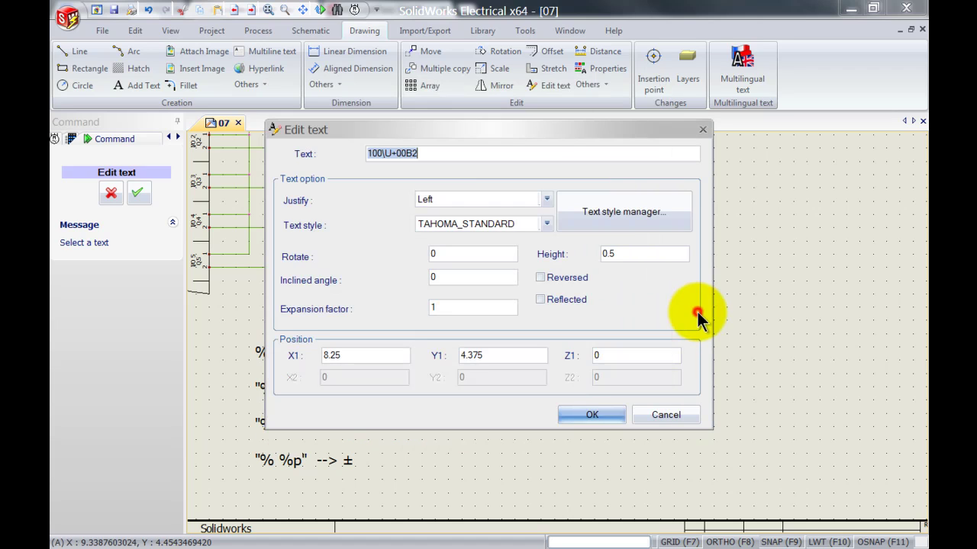
{"action": "left_click", "coordinate": [382, 154]}
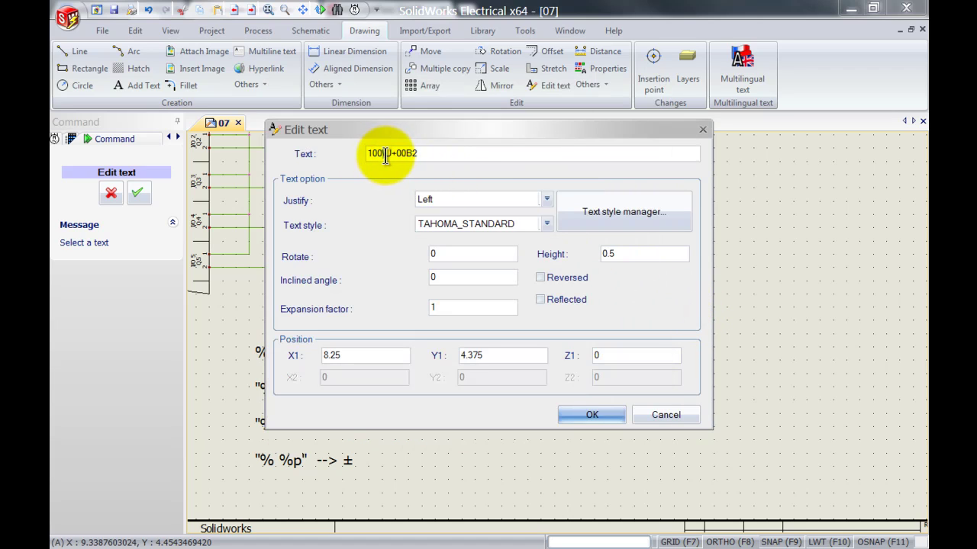